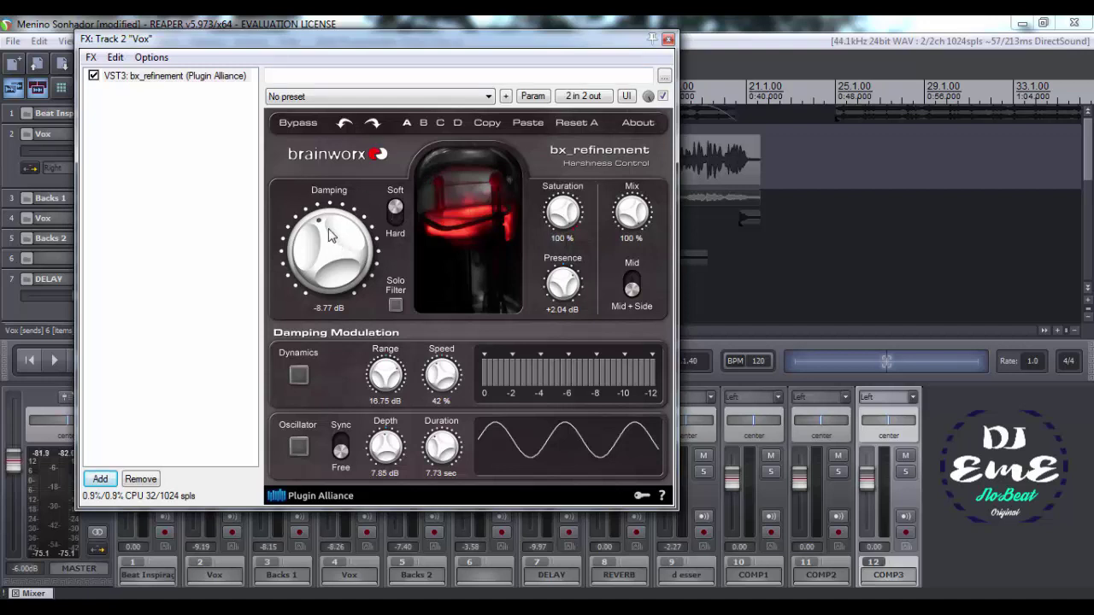
Set the damping to -20.00 dB in Hard mode while playing back the project
{"action": "left_click_drag", "start_coordinate": [331, 237], "coordinate": [416, 305]}
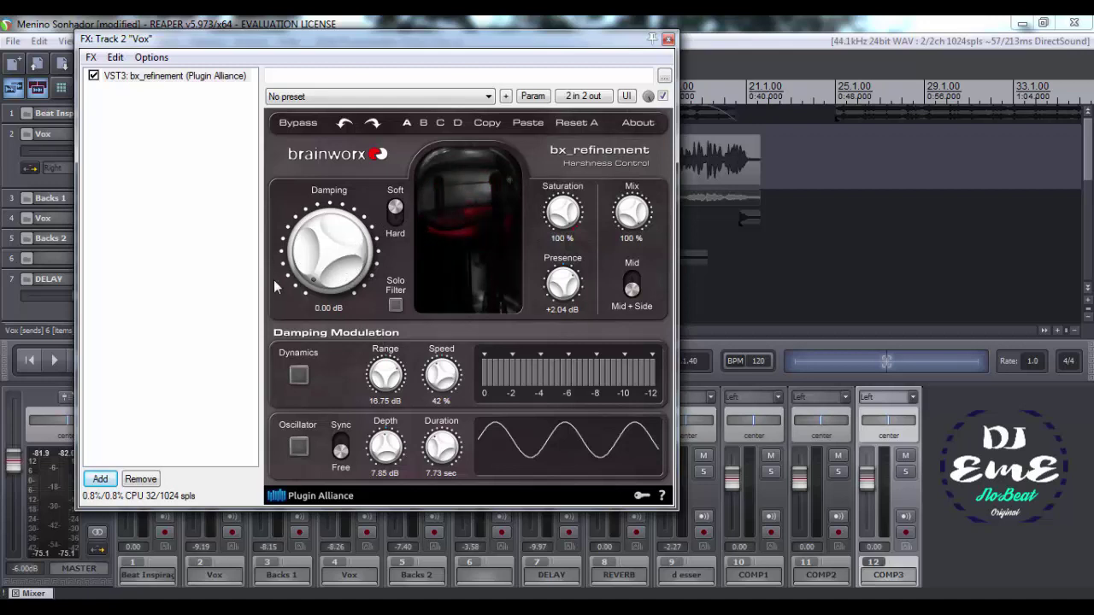
{"action": "left_click_drag", "start_coordinate": [318, 271], "coordinate": [346, 402]}
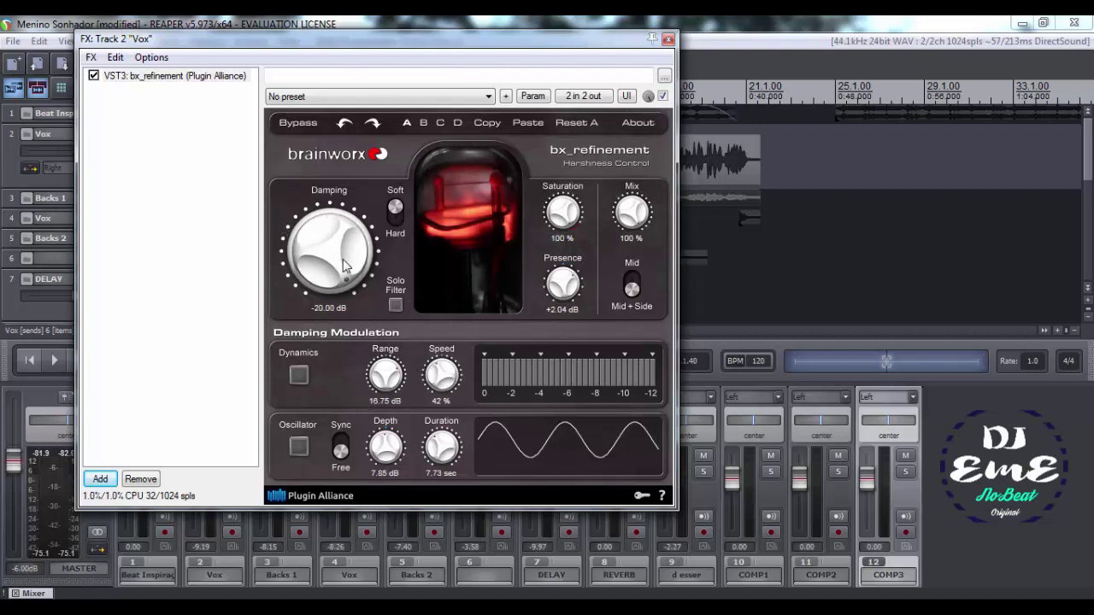
{"action": "key", "text": "space"}
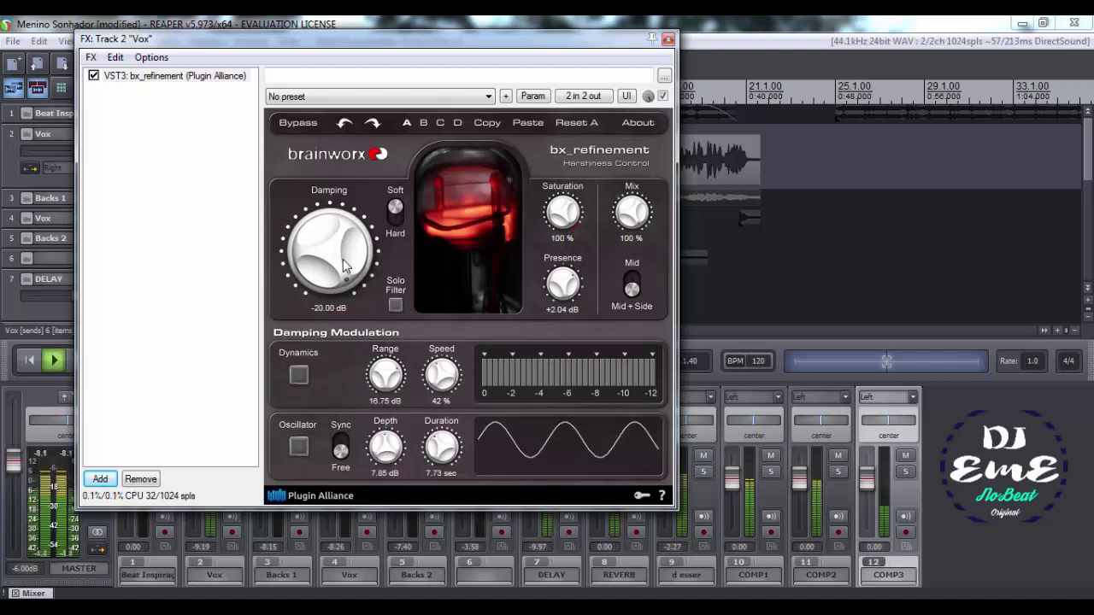
{"action": "left_click", "coordinate": [396, 214]}
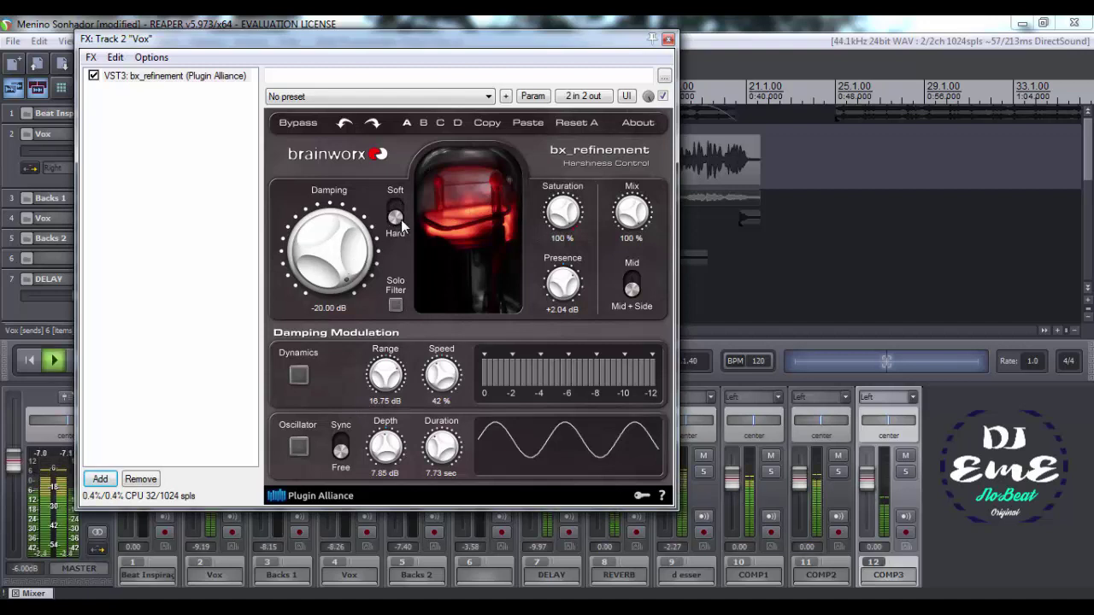
With the filter temporarily soloed, set the saturation to 41 % and the presence to -2.19 dB
{"action": "left_click", "coordinate": [395, 305]}
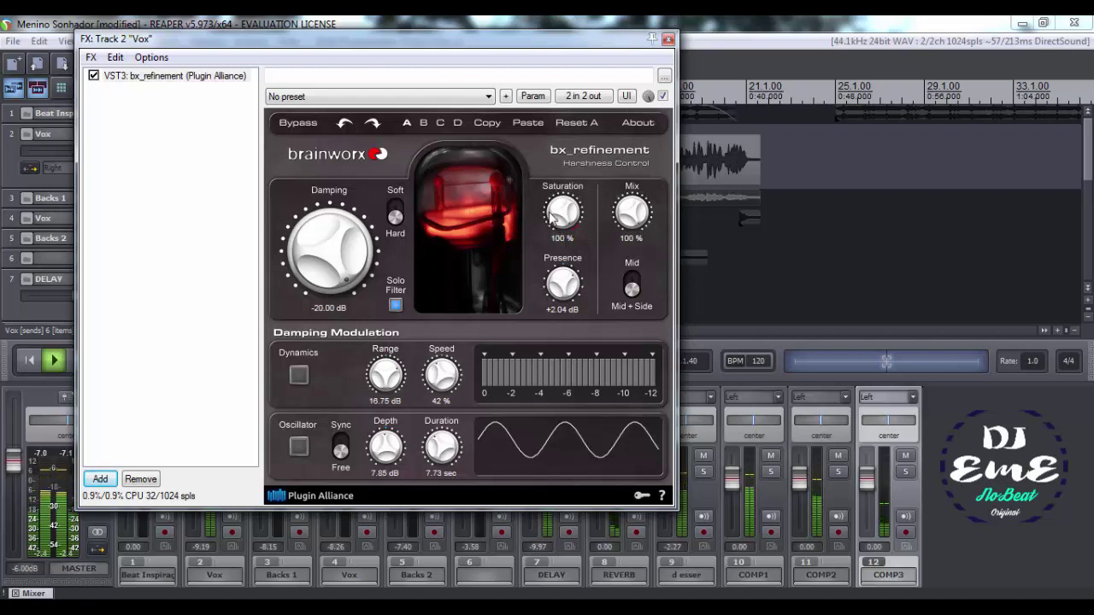
{"action": "mouse_move", "coordinate": [562, 212]}
{"action": "left_mouse_down"}
{"action": "mouse_move", "coordinate": [559, 227]}
{"action": "mouse_move", "coordinate": [561, 201]}
{"action": "left_mouse_up"}
{"action": "mouse_move", "coordinate": [564, 278]}
{"action": "left_mouse_down"}
{"action": "mouse_move", "coordinate": [567, 292]}
{"action": "mouse_move", "coordinate": [553, 275]}
{"action": "mouse_move", "coordinate": [554, 288]}
{"action": "left_mouse_up"}
{"action": "left_click", "coordinate": [395, 305]}
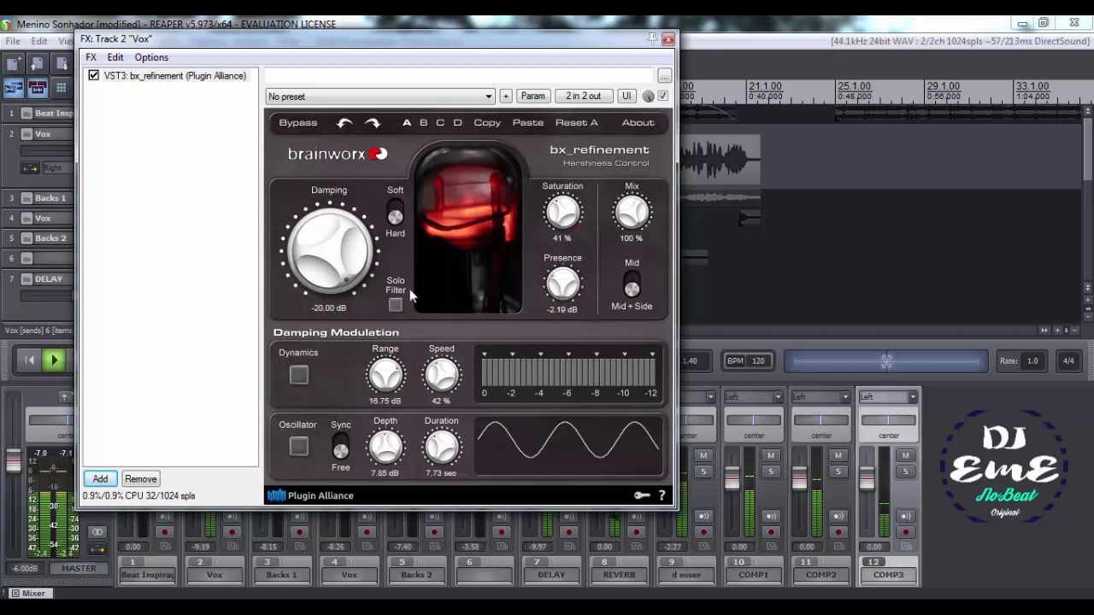
Enable the Dynamics damping modulation with a speed of 93 % and a range of 9.12 dB
{"action": "left_click", "coordinate": [291, 375]}
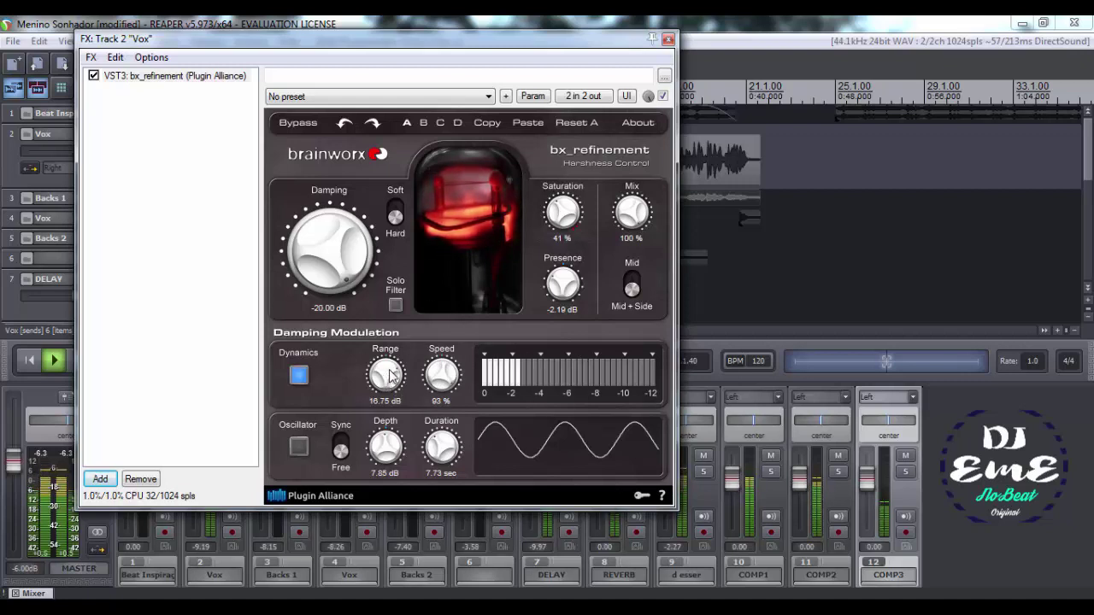
{"action": "left_click_drag", "start_coordinate": [385, 363], "coordinate": [387, 415]}
{"action": "mouse_move", "coordinate": [385, 357]}
{"action": "left_mouse_down"}
{"action": "mouse_move", "coordinate": [347, 382]}
{"action": "mouse_move", "coordinate": [401, 370]}
{"action": "mouse_move", "coordinate": [376, 365]}
{"action": "left_mouse_up"}
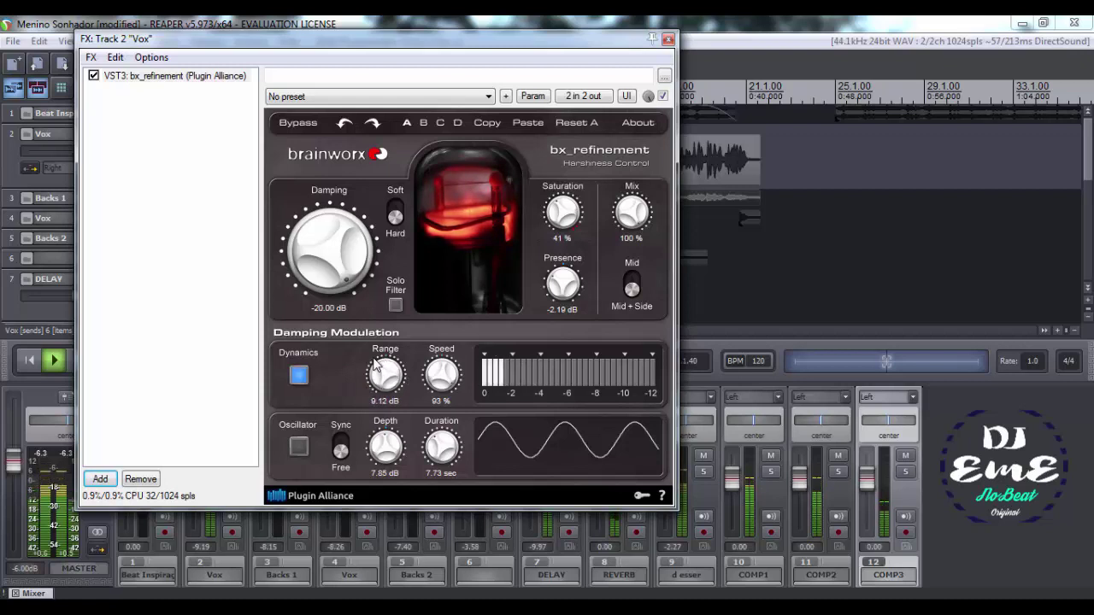
Switch the damping modulation to the oscillator in Sync mode with a 4/1 duration and 2.98 dB depth
{"action": "left_click", "coordinate": [298, 447]}
{"action": "left_click", "coordinate": [342, 448]}
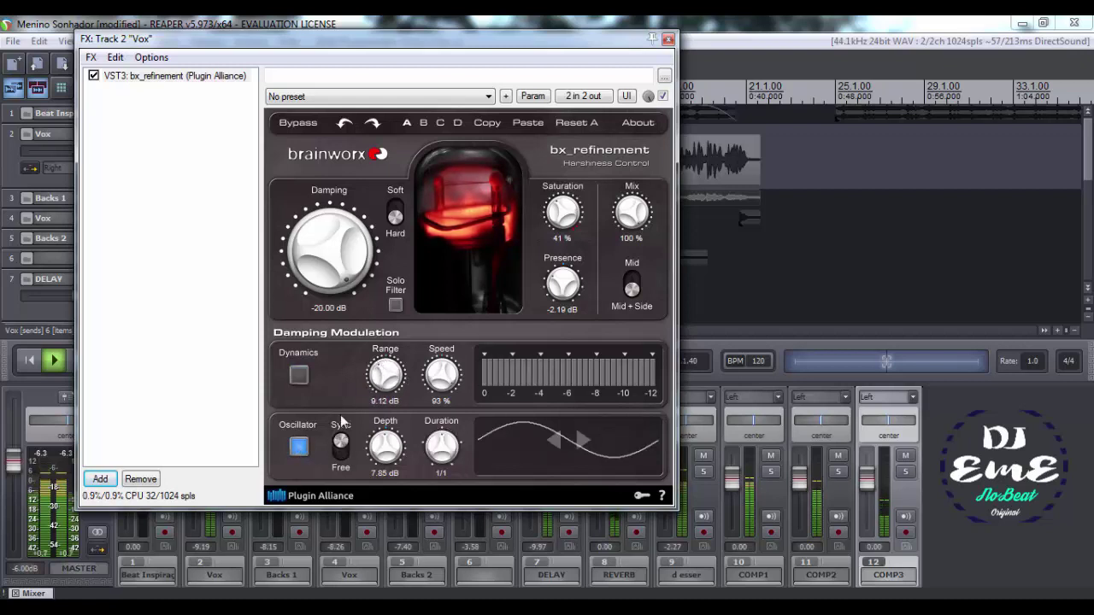
{"action": "left_click_drag", "start_coordinate": [385, 446], "coordinate": [447, 505]}
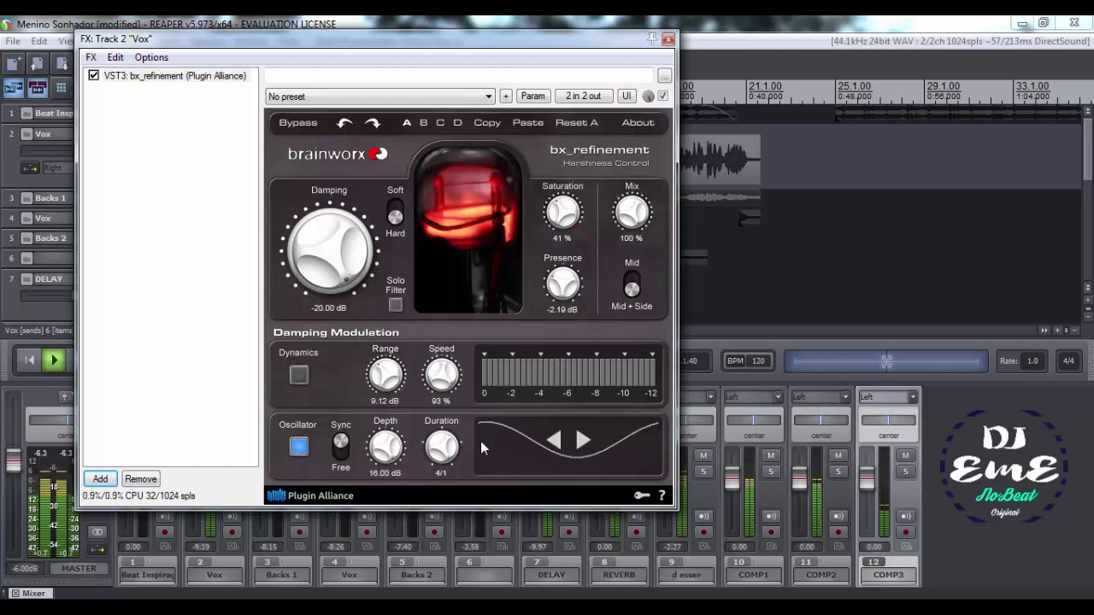
{"action": "left_click_drag", "start_coordinate": [440, 451], "coordinate": [463, 464]}
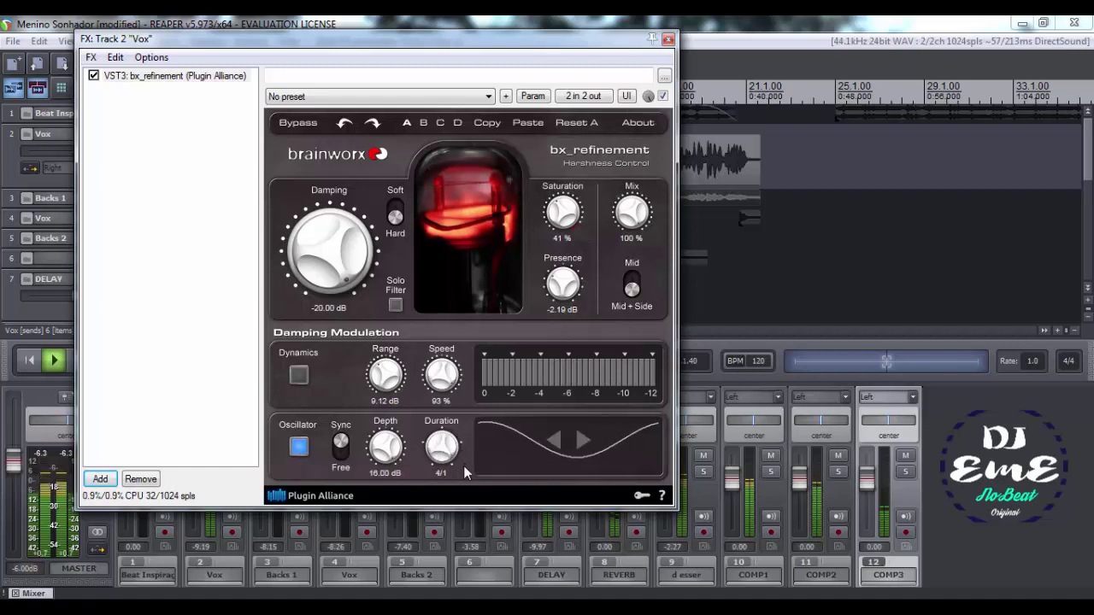
{"action": "scroll", "coordinate": [379, 453], "scroll_direction": "down", "scroll_amount": 10}
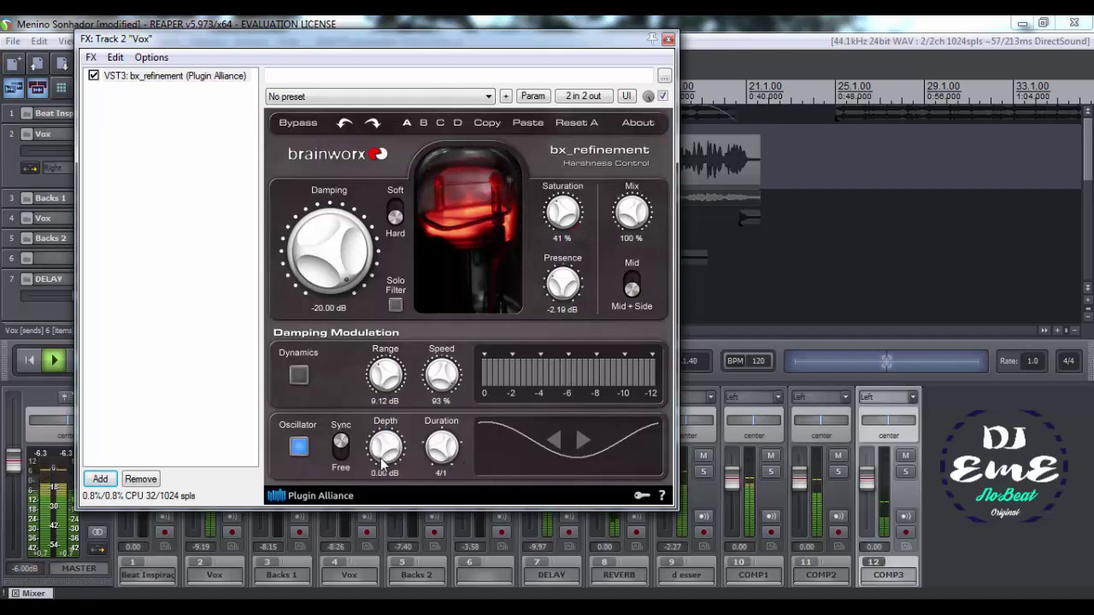
{"action": "left_click", "coordinate": [345, 455]}
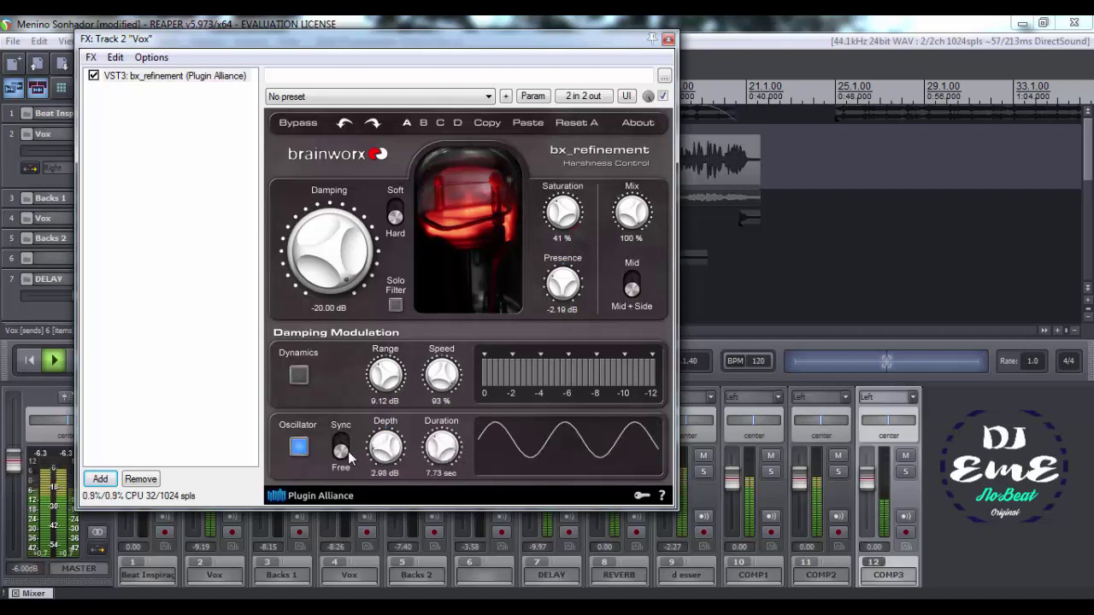
{"action": "left_click", "coordinate": [345, 454]}
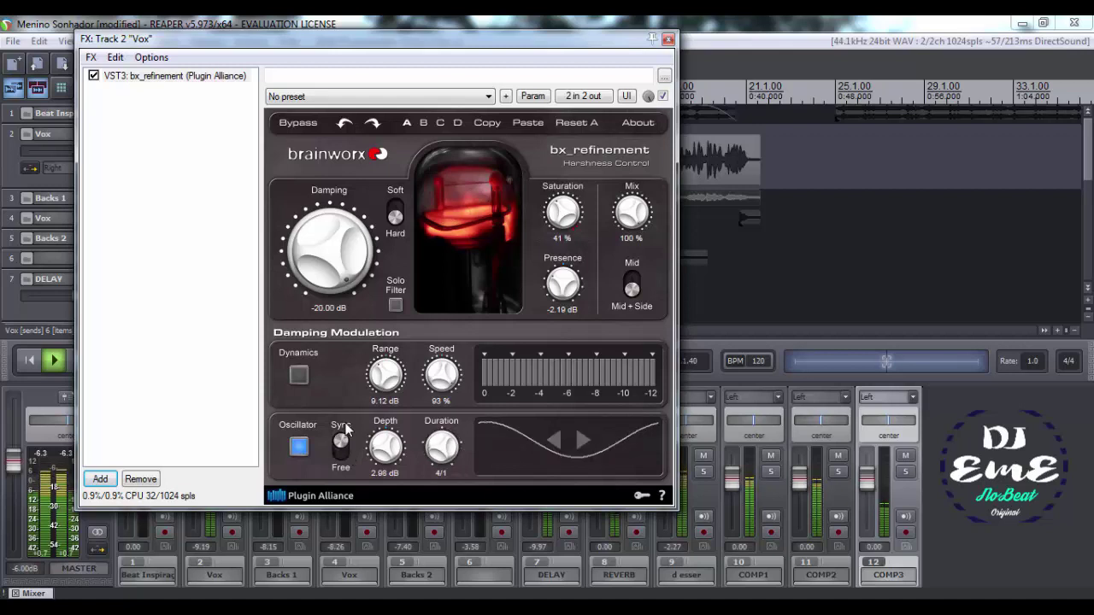
Switch the modulation back to Dynamics with Soft damping and stop playback
{"action": "left_click", "coordinate": [299, 374]}
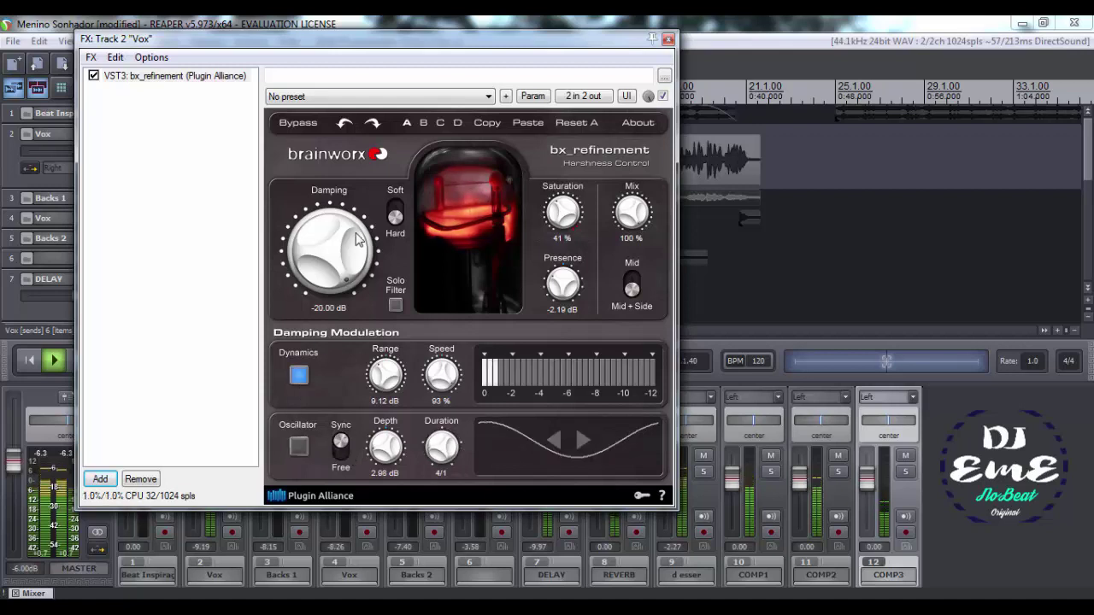
{"action": "left_click", "coordinate": [395, 215]}
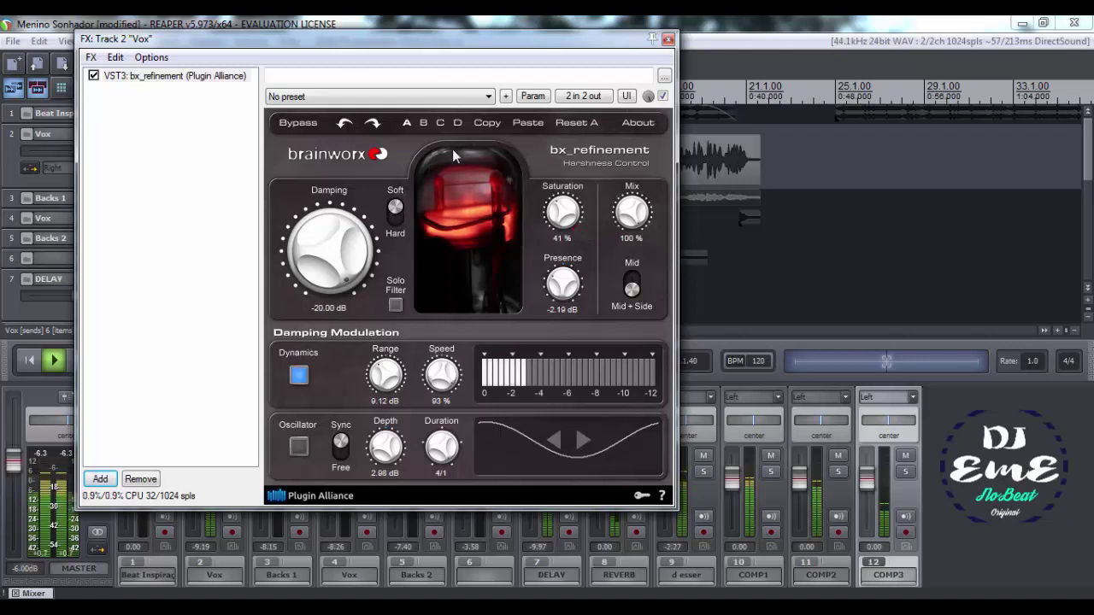
{"action": "key", "text": "space"}
Load the preset 02 Classic Subtle Warmth and start playback
{"action": "left_click", "coordinate": [389, 99]}
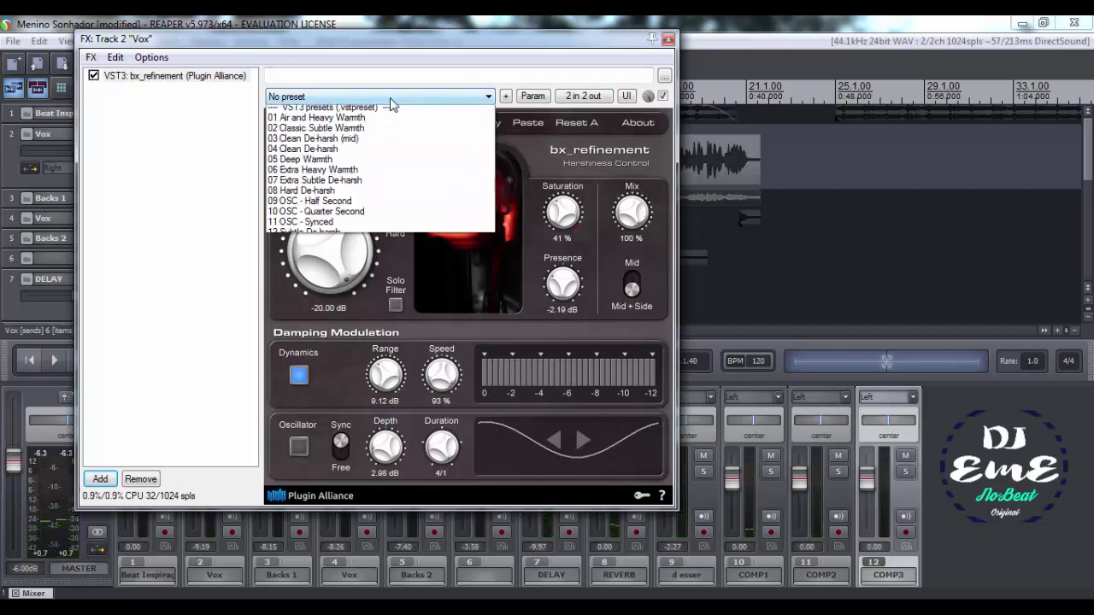
{"action": "left_click", "coordinate": [389, 152]}
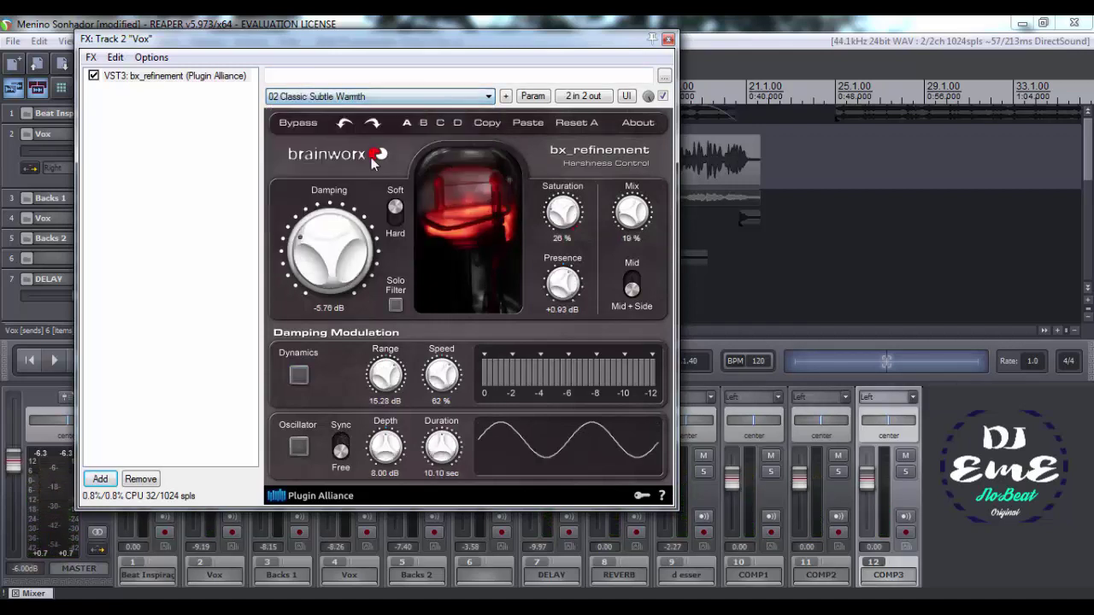
{"action": "key", "text": "space"}
{"action": "left_click", "coordinate": [390, 100]}
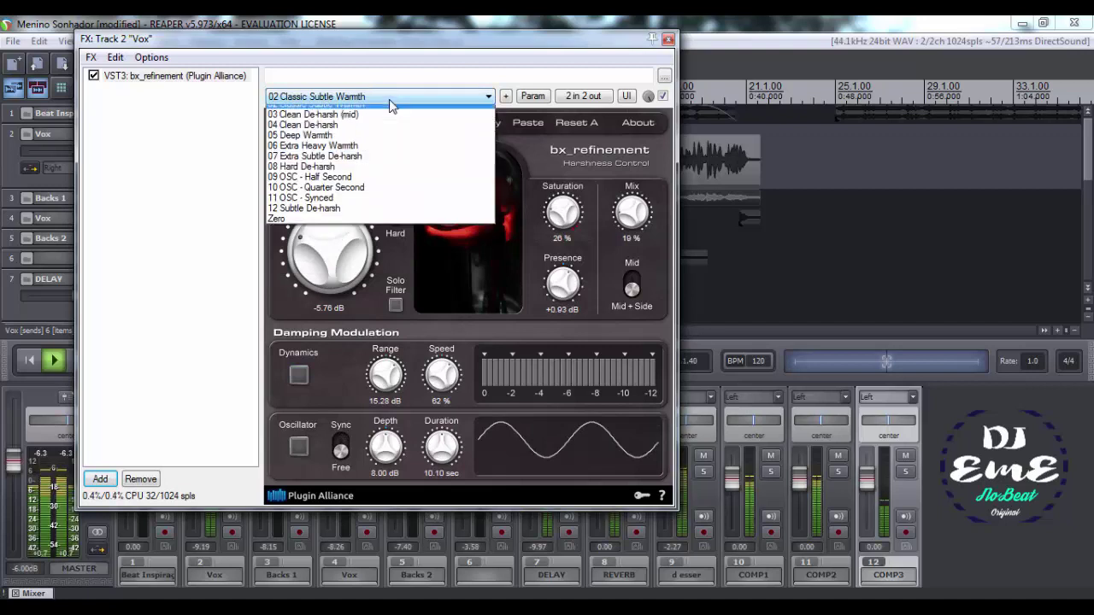
{"action": "left_click", "coordinate": [390, 127]}
Audition the presets from 03 Clean De-harsh (mid) through 10 OSC - Quarter Second during playback, ending on 09 OSC - Half Second
{"action": "key", "text": "Down"}
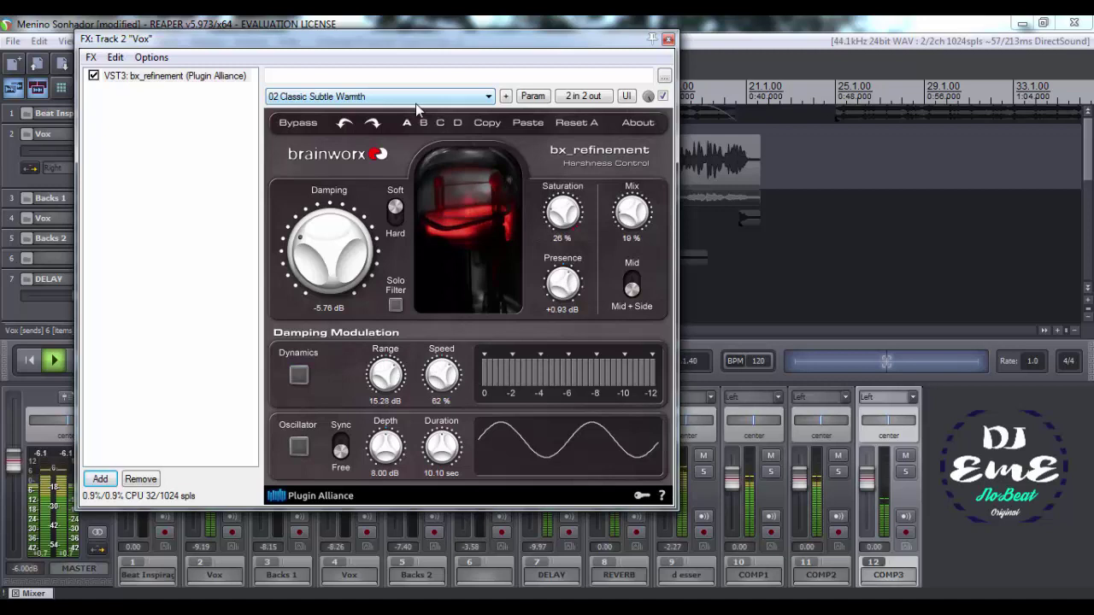
{"action": "key", "text": "Down"}
{"action": "key", "text": "Down"}
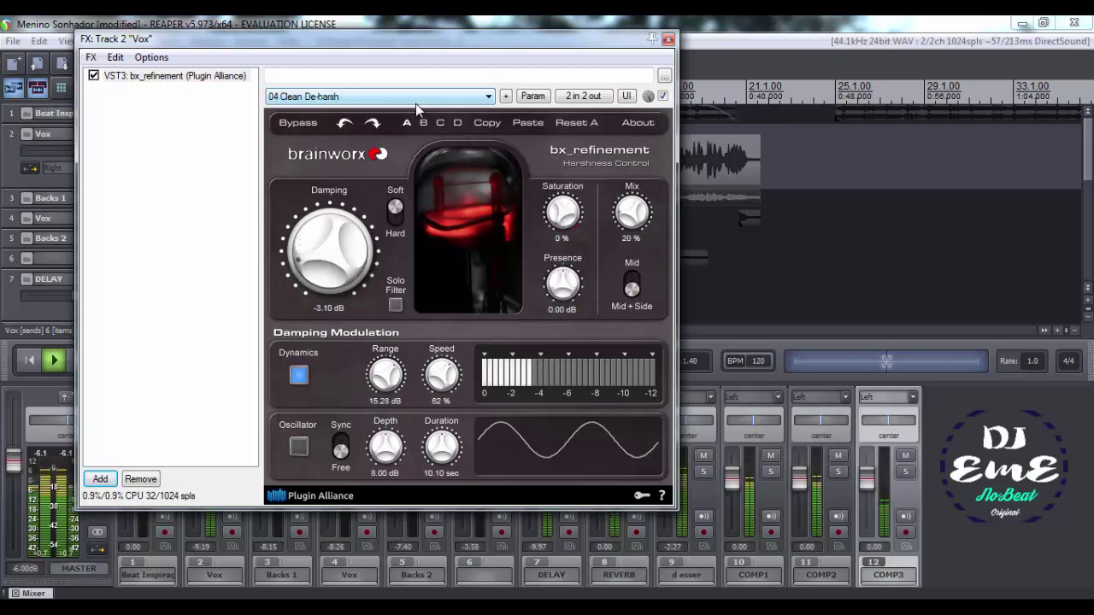
{"action": "key", "text": "Down"}
{"action": "key", "text": "Down"}
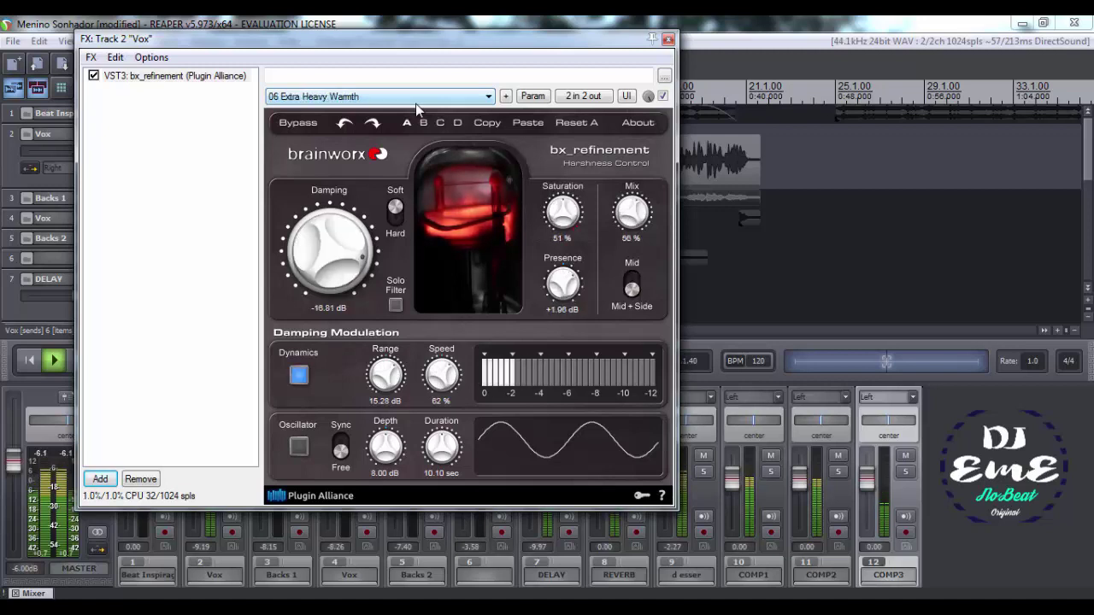
{"action": "key", "text": "Down"}
{"action": "key", "text": "Up"}
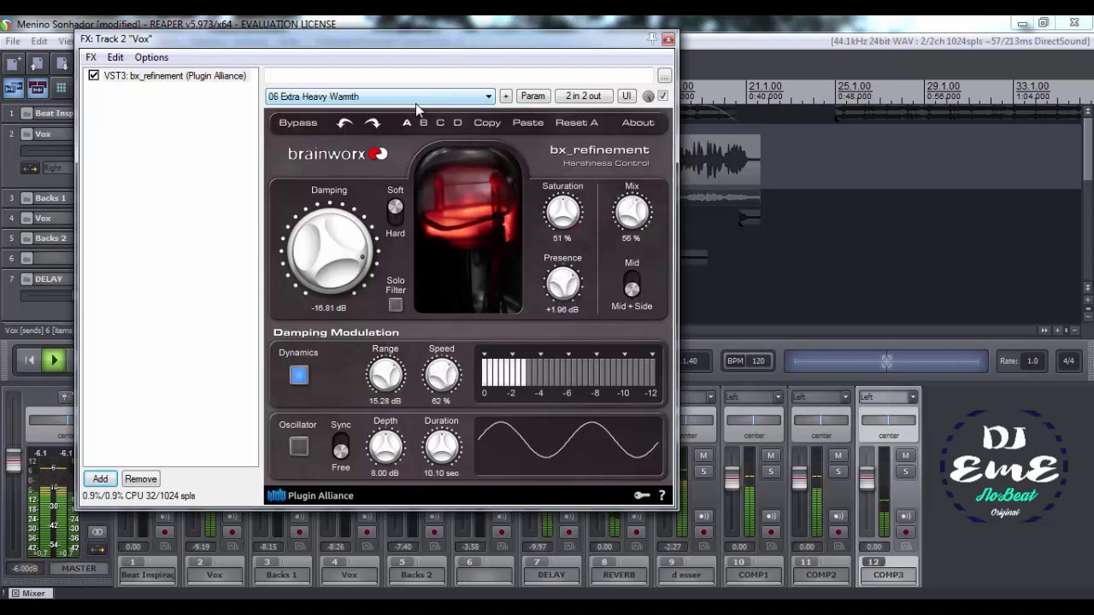
{"action": "key", "text": "Down"}
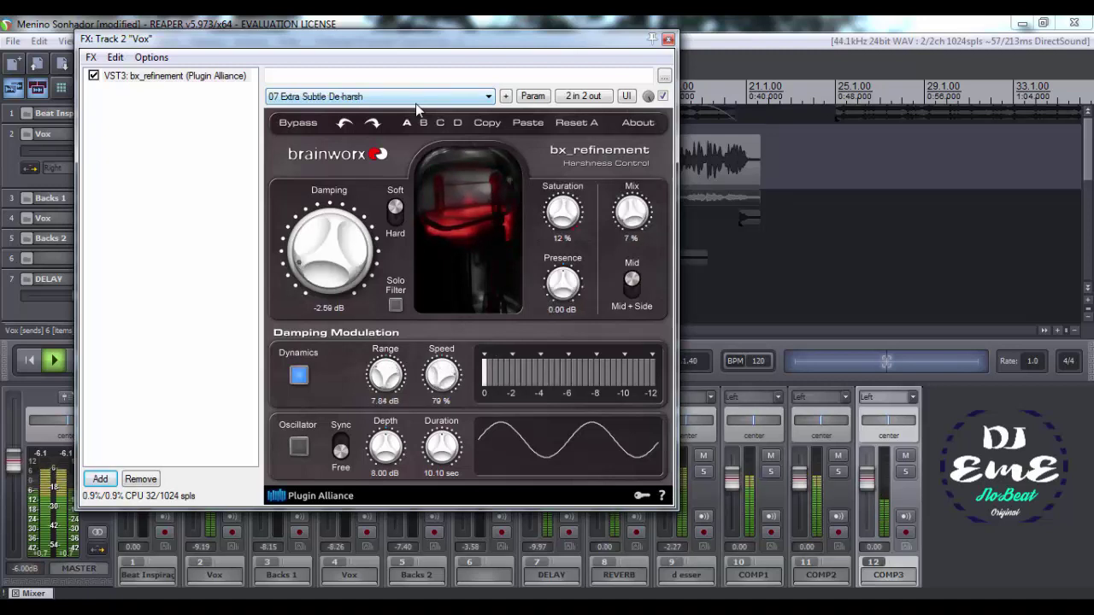
{"action": "key", "text": "Down"}
{"action": "key", "text": "Down"}
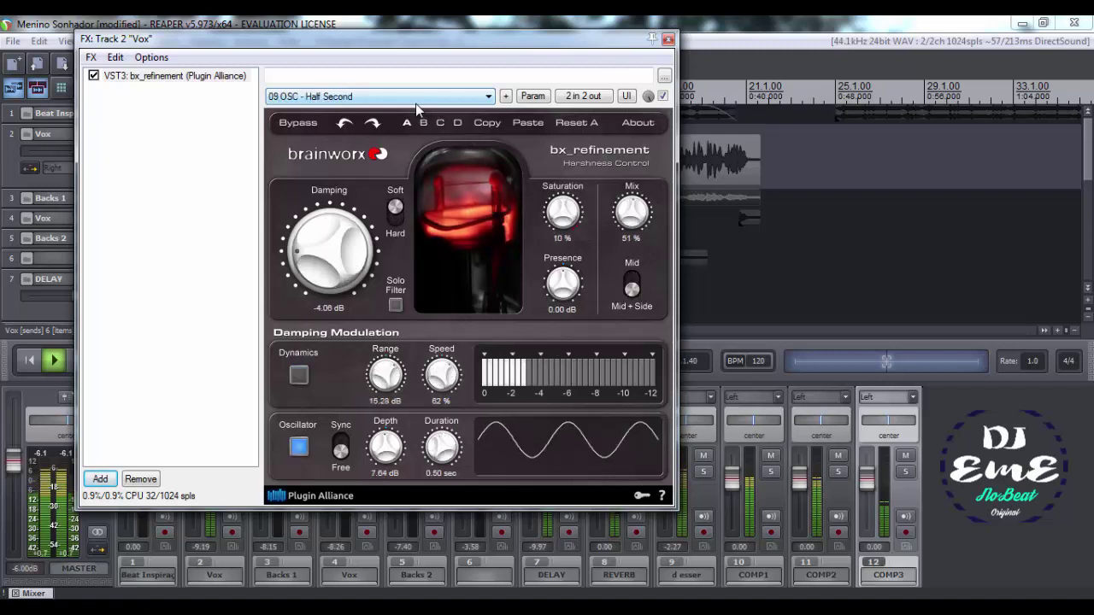
{"action": "key", "text": "Down"}
{"action": "key", "text": "Up"}
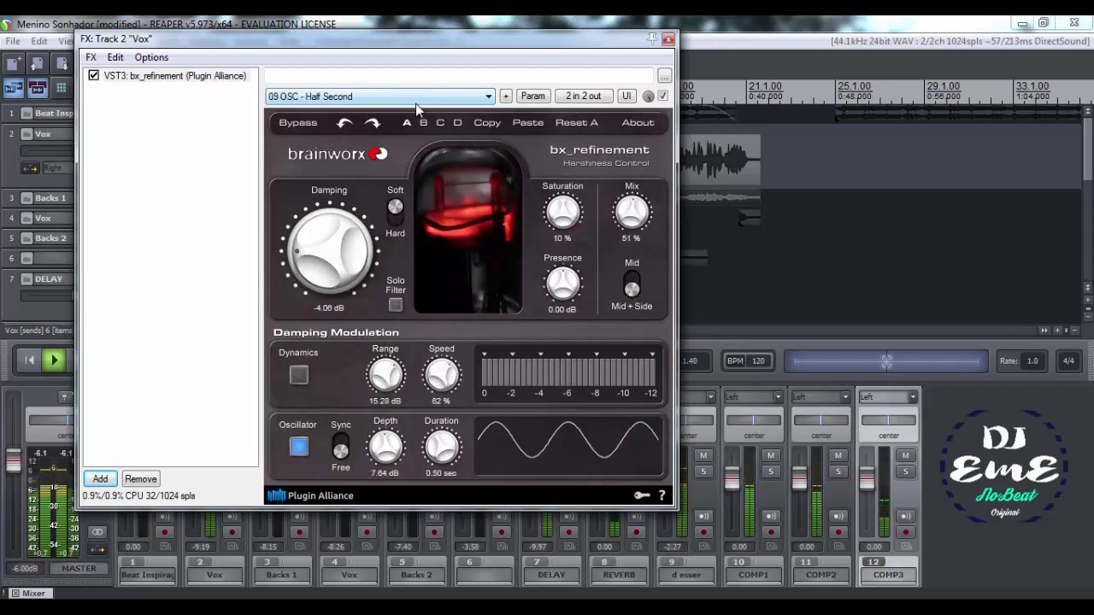
Load the preset 03 Clean De-harsh (mid) for the vocal track
{"action": "key", "text": "Up"}
{"action": "key", "text": "Up"}
{"action": "key", "text": "Up"}
{"action": "key", "text": "Up"}
{"action": "key", "text": "Up"}
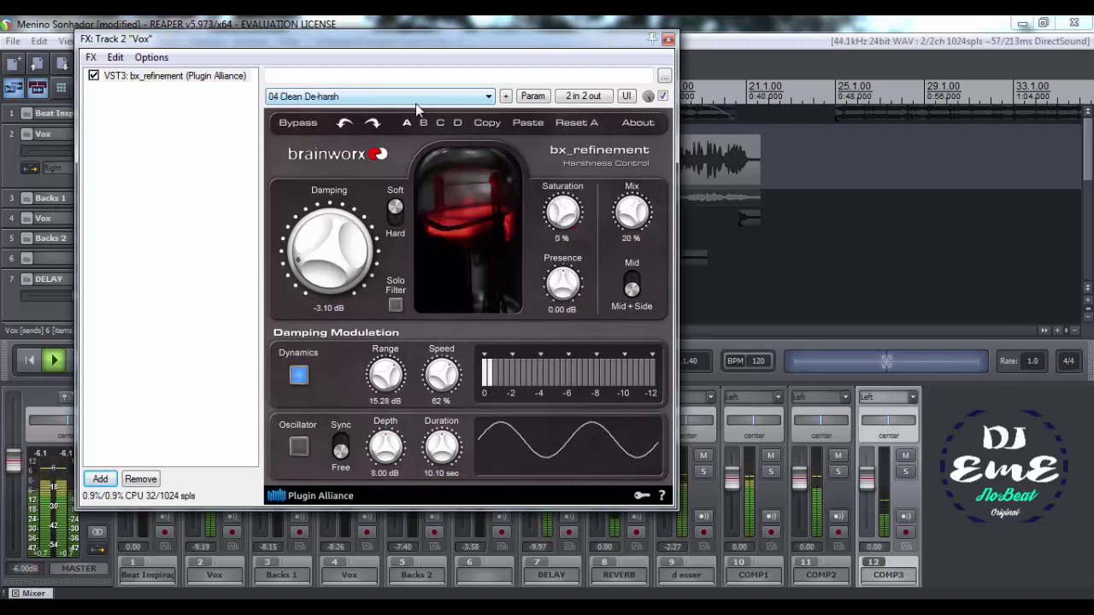
{"action": "key", "text": "Up"}
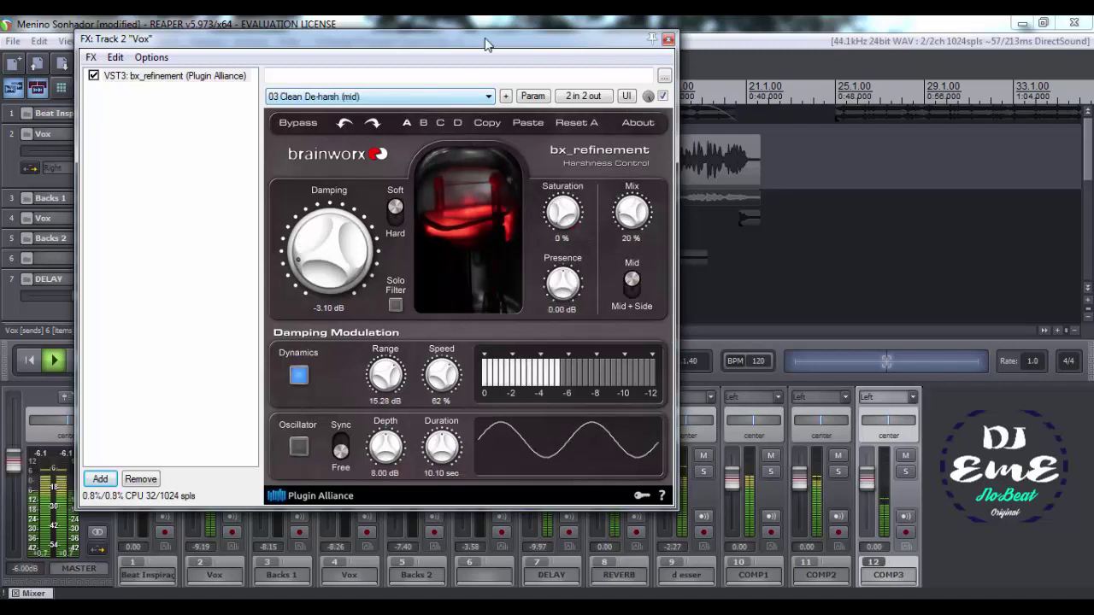
Restart playback to listen to the vocal with the loaded preset, and stop it
{"action": "key", "text": "space"}
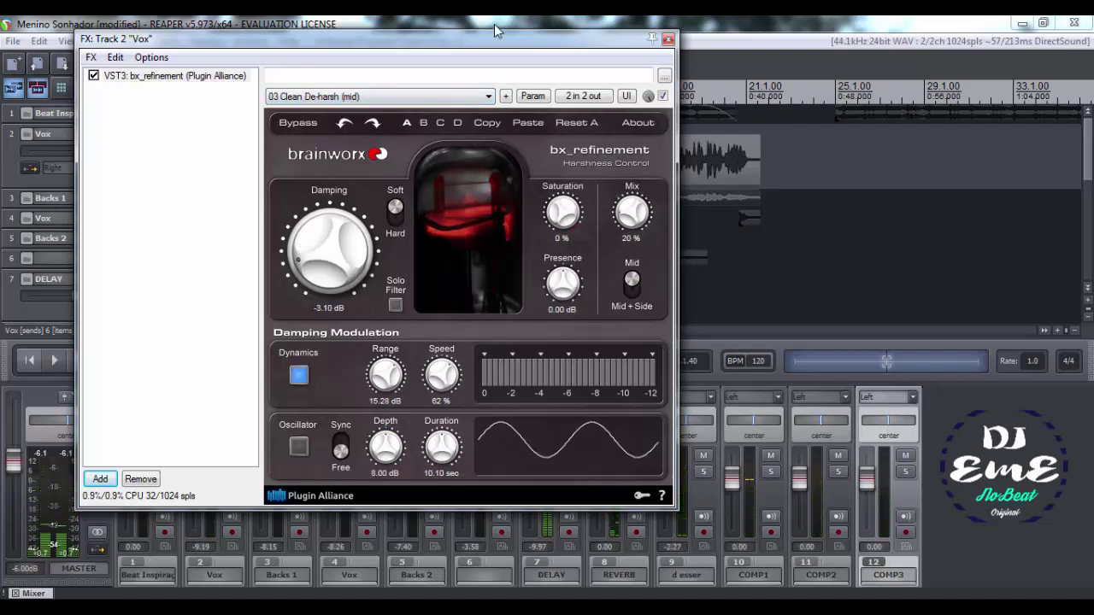
{"action": "key", "text": "space"}
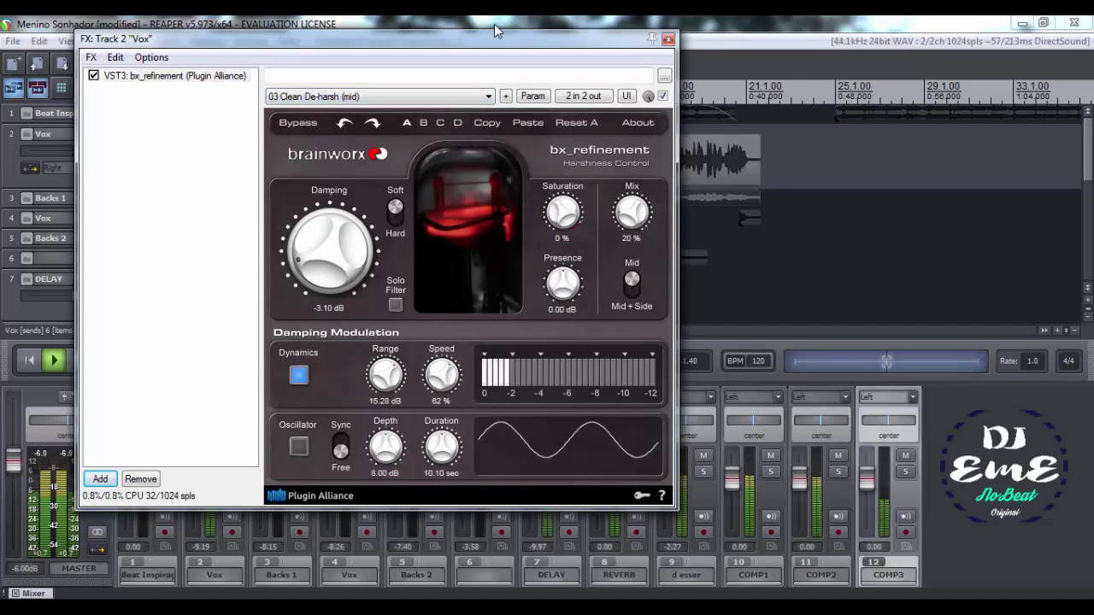
{"action": "key", "text": "space"}
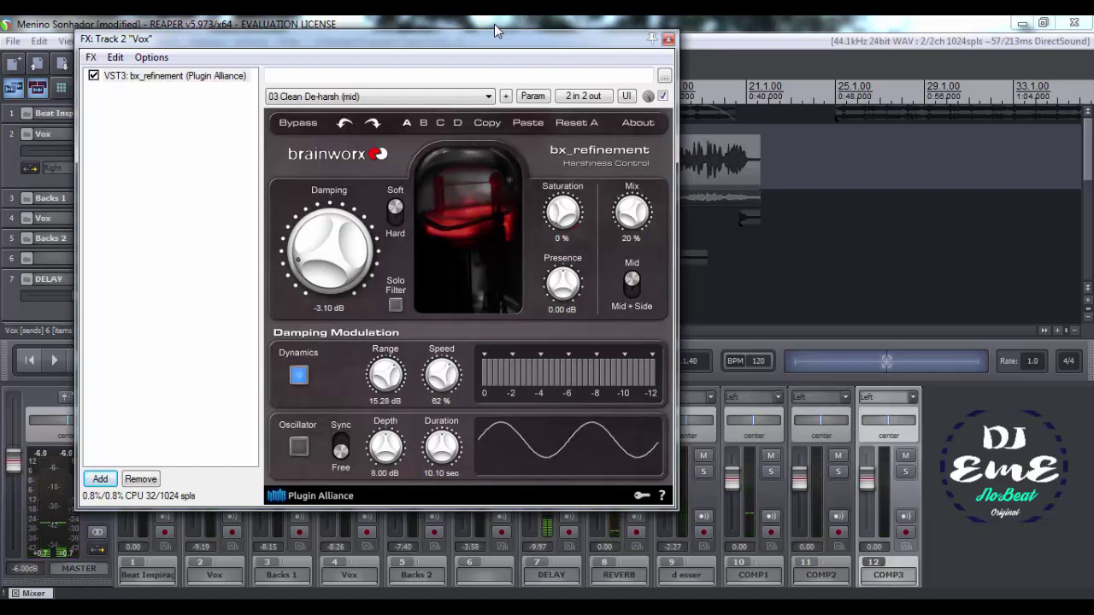